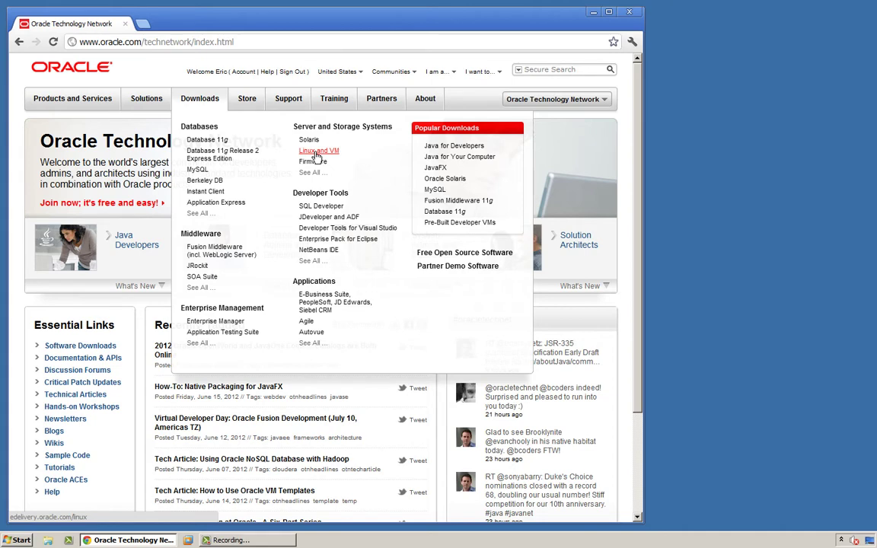
Step: From Linux and VM, sign in and search media packs for Oracle Linux on x86 64 bit
left_click(316, 153)
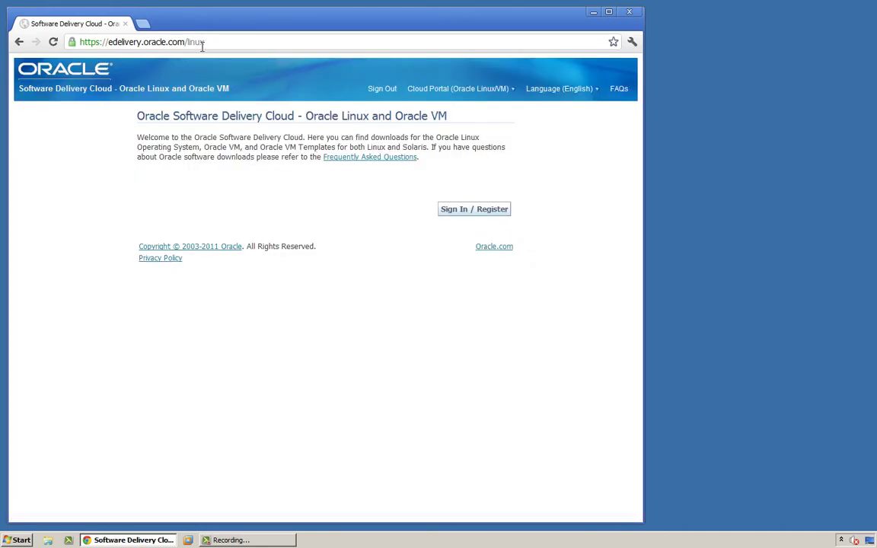
left_click(452, 208)
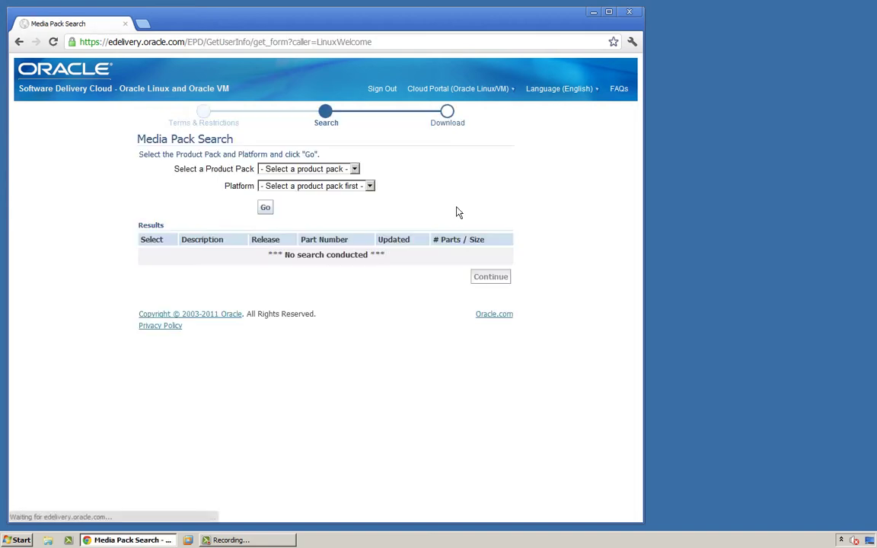
left_click(319, 170)
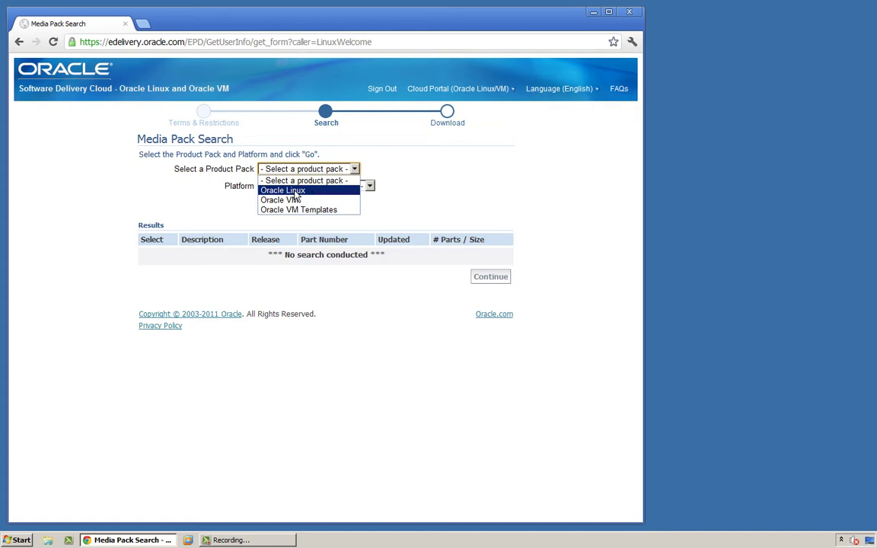
left_click(296, 194)
left_click(314, 188)
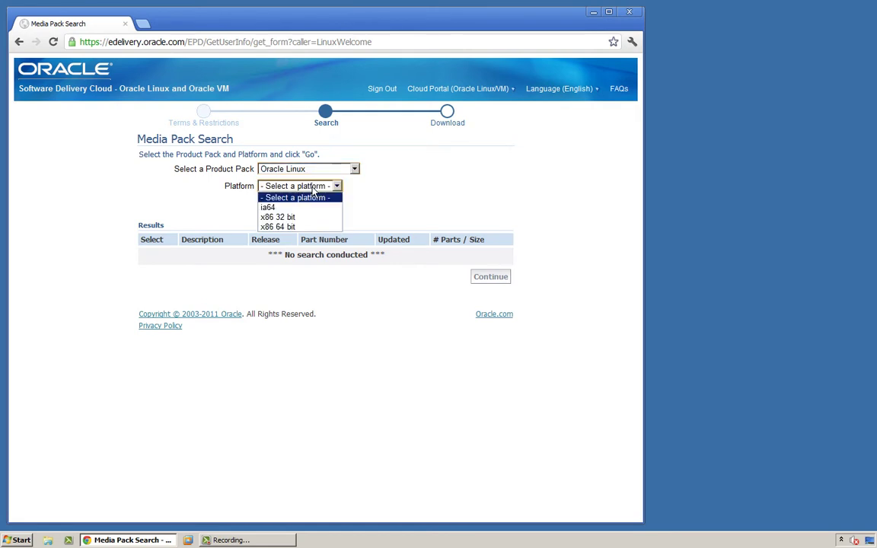
left_click(290, 228)
left_click(264, 207)
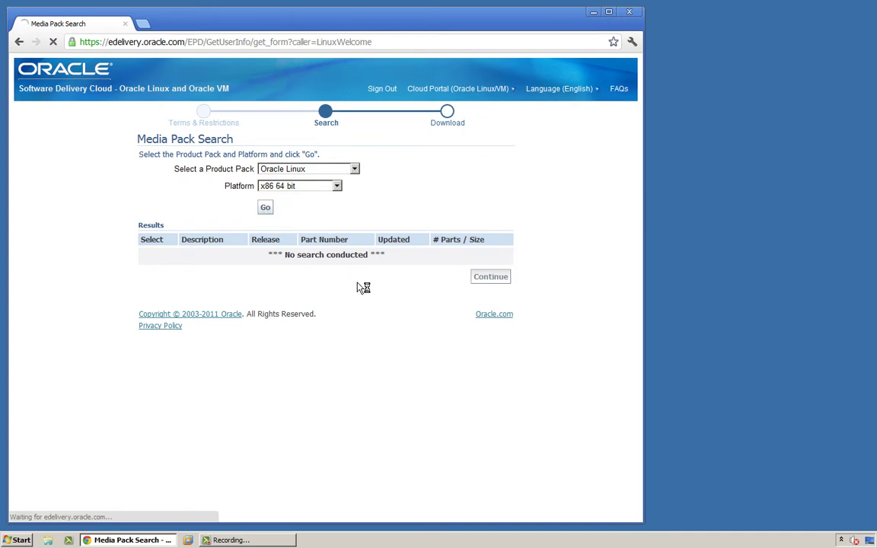
Step: Open the Oracle Linux Release 5 Update 4 media pack and download its x86_64 DVD, V17794-01.zip
scroll(358, 293, "down", 2)
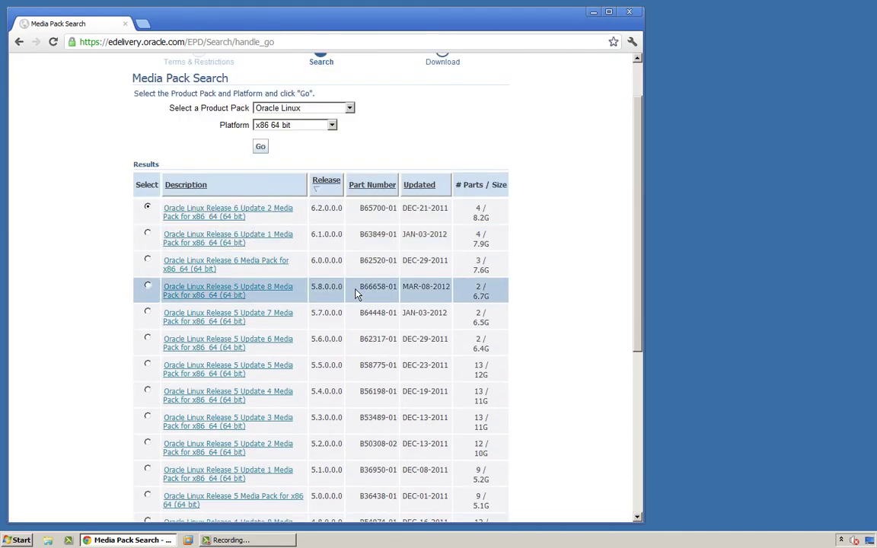
scroll(357, 292, "down", 2)
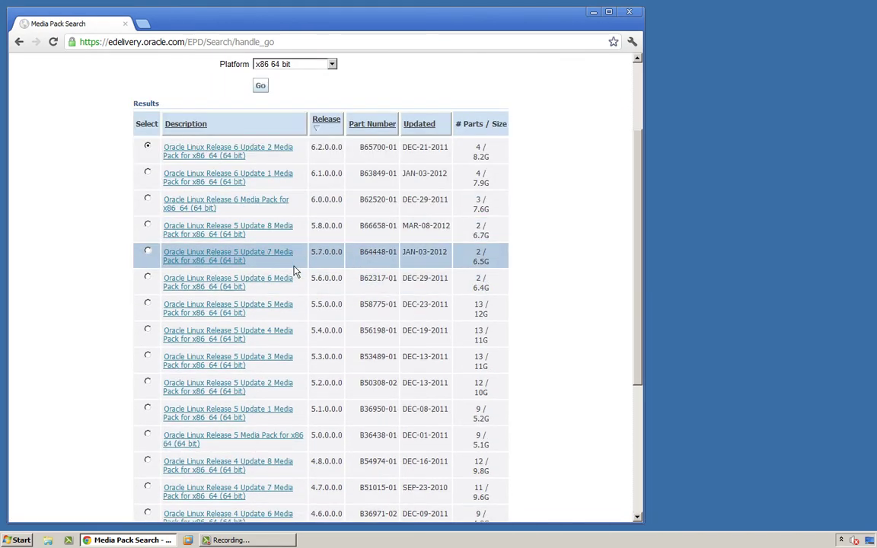
left_click(250, 337)
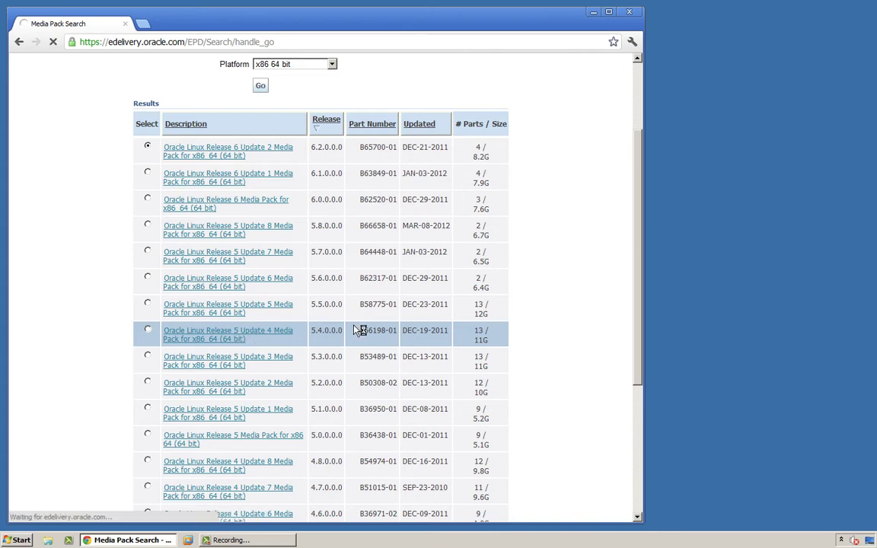
scroll(354, 330, "down", 3)
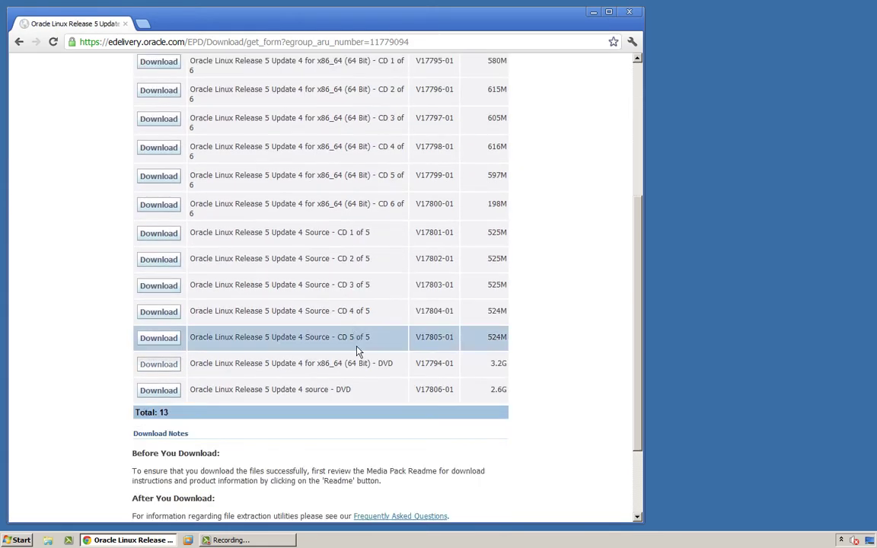
left_click_drag(393, 364, 291, 364)
left_click_drag(350, 389, 312, 388)
left_click_drag(394, 365, 297, 365)
left_click(381, 364)
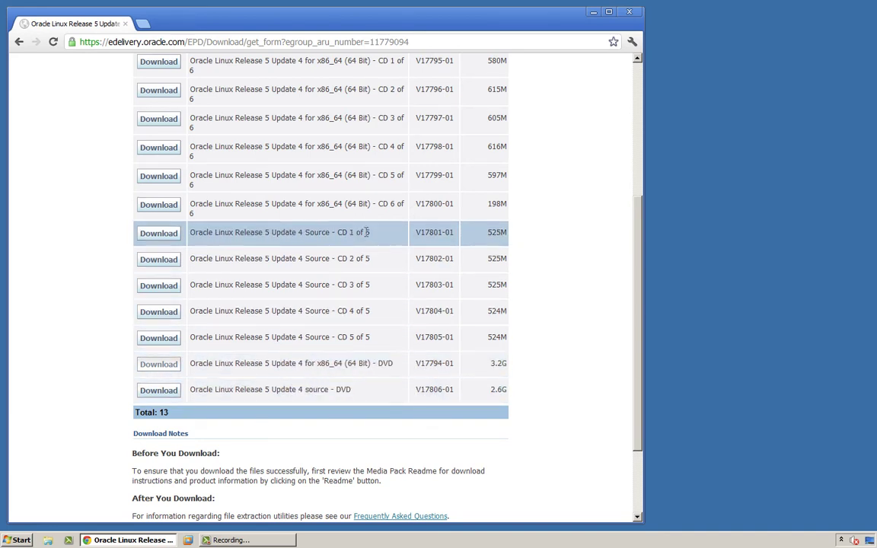
left_click(164, 367)
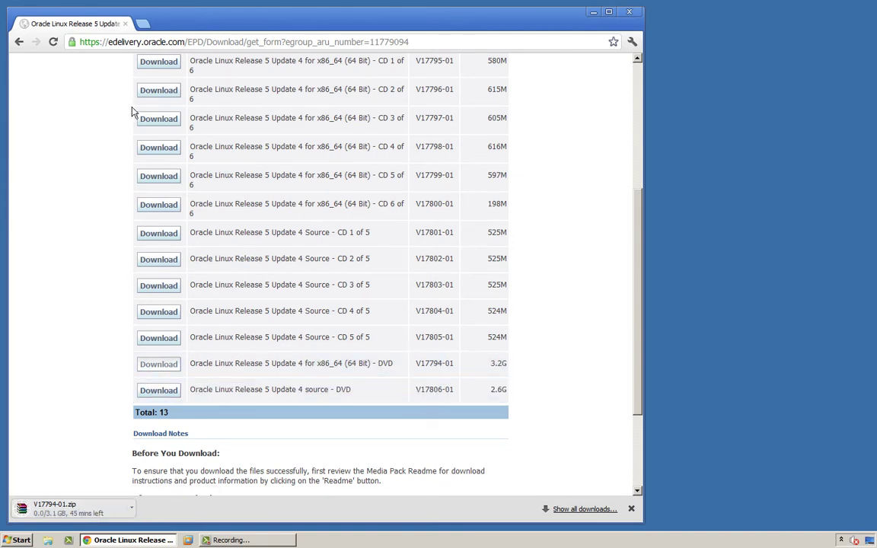
Step: Load otn.oracle.com in the address bar
left_click(158, 38)
type("otn.oracle")
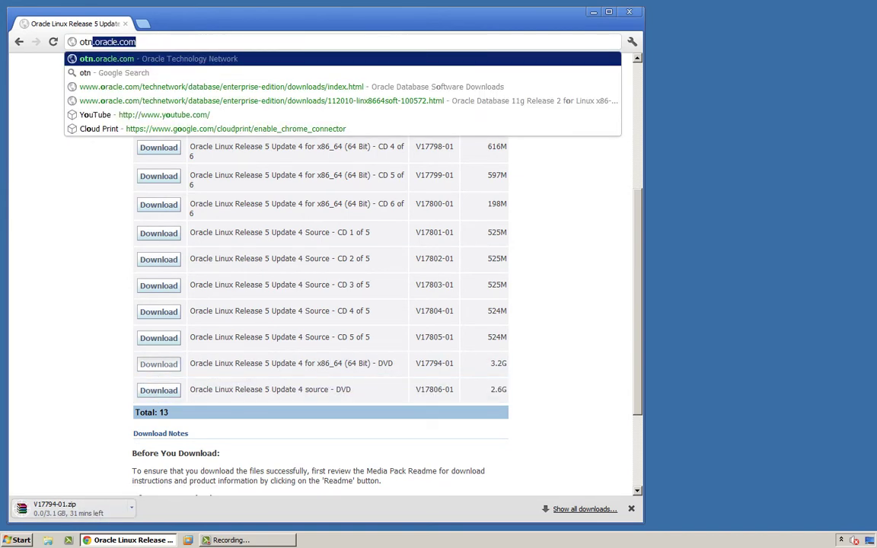
key("Delete")
type(".com")
key("Return")
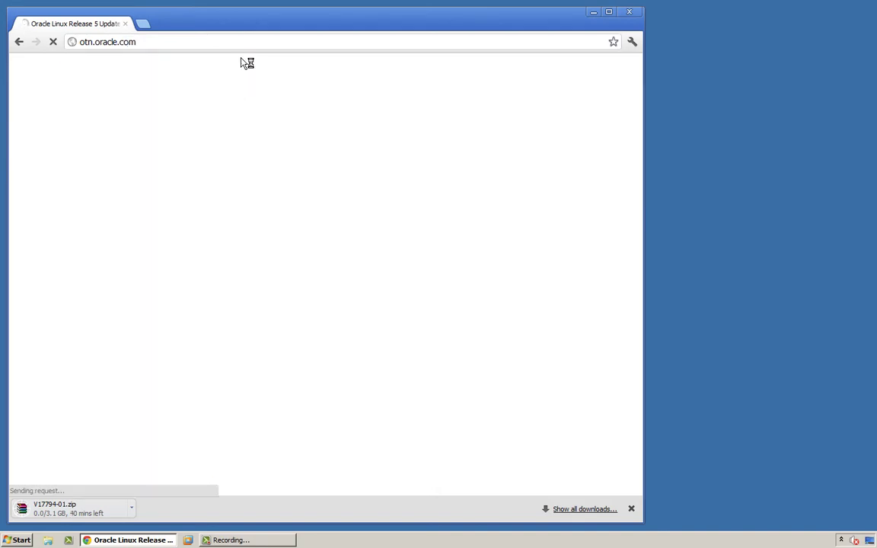
Step: Go to Database 11g downloads, accept the OTN license, and show all Linux x86-64 files
mouse_move(202, 105)
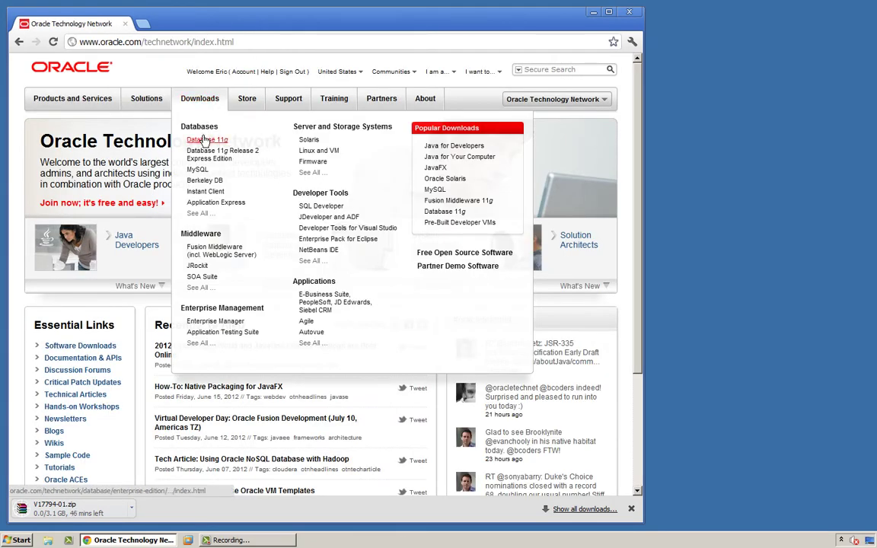
left_click(204, 140)
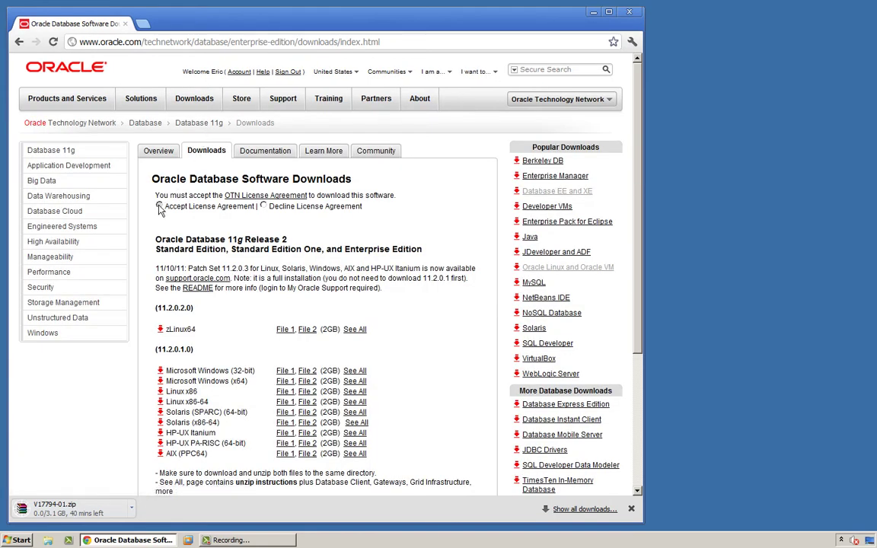
left_click(160, 205)
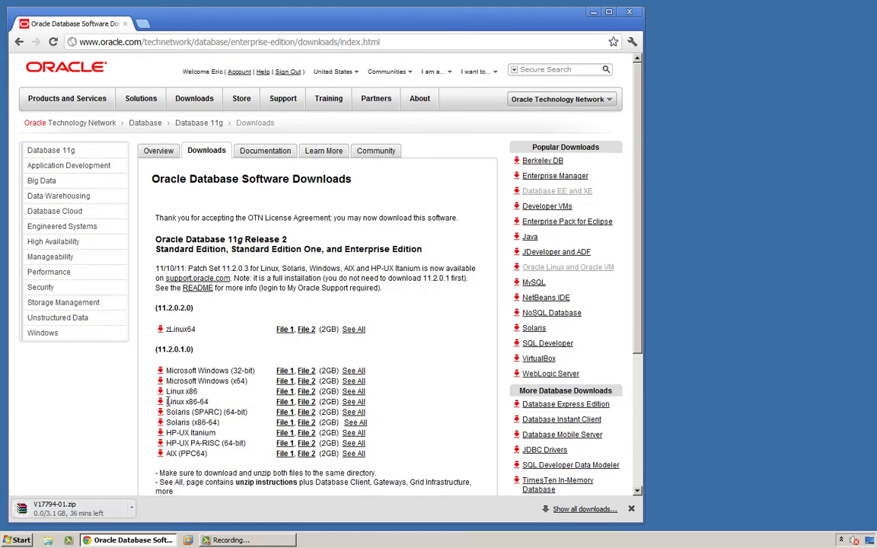
left_click_drag(167, 401, 211, 402)
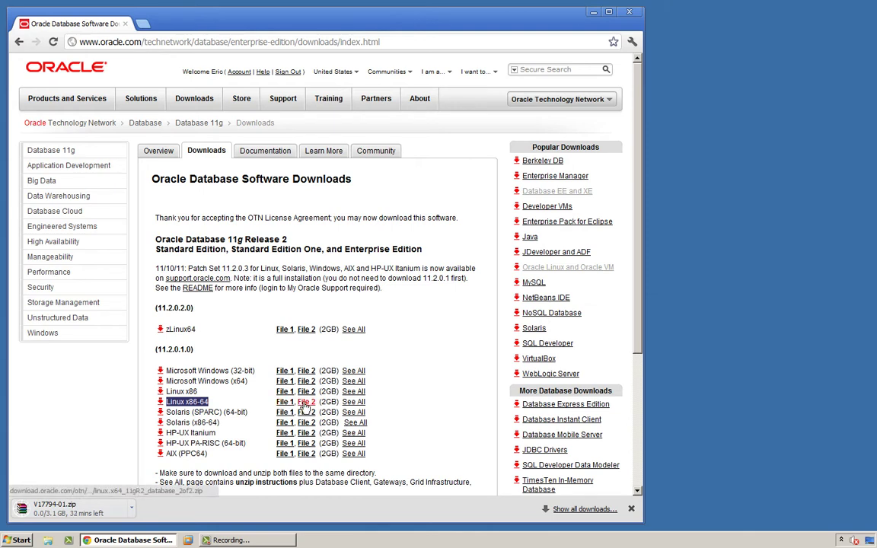
left_click(352, 403)
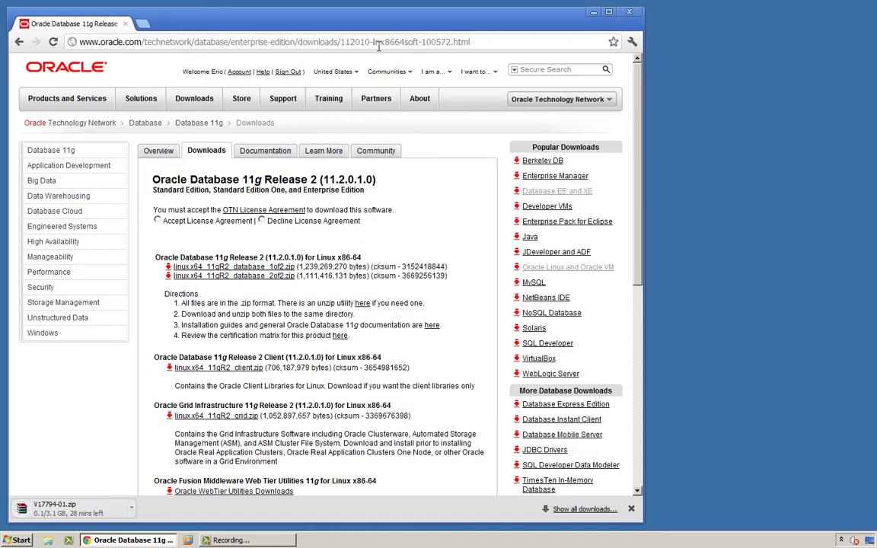
left_click(157, 221)
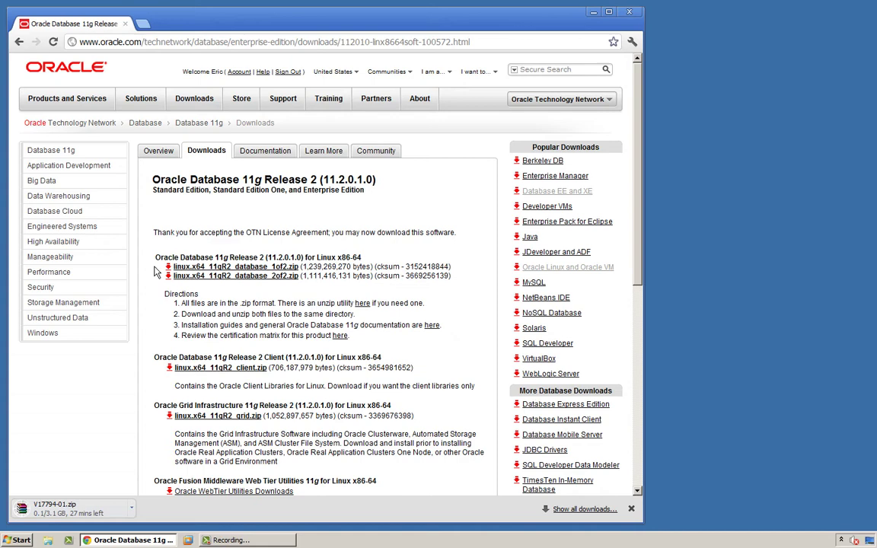
left_click_drag(156, 252, 202, 286)
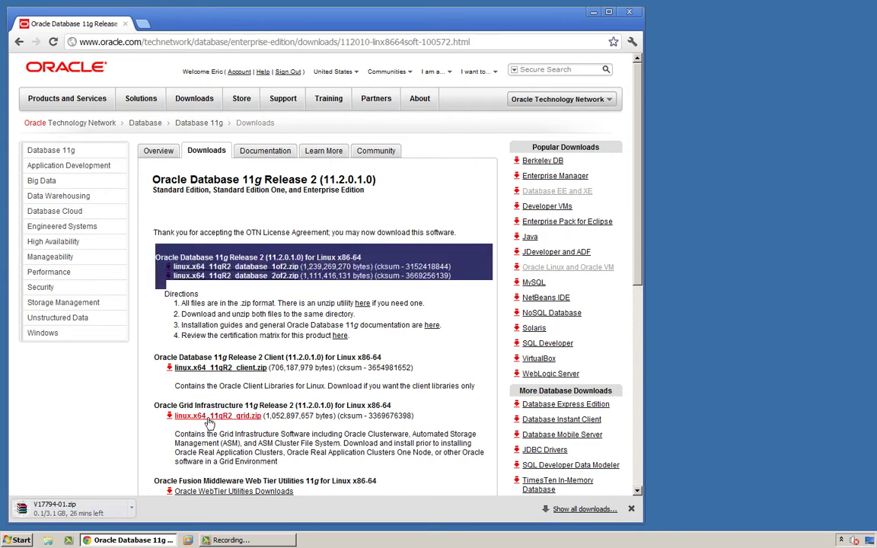
scroll(202, 415, "down", 2)
left_click(182, 363, "shift")
left_click(167, 332)
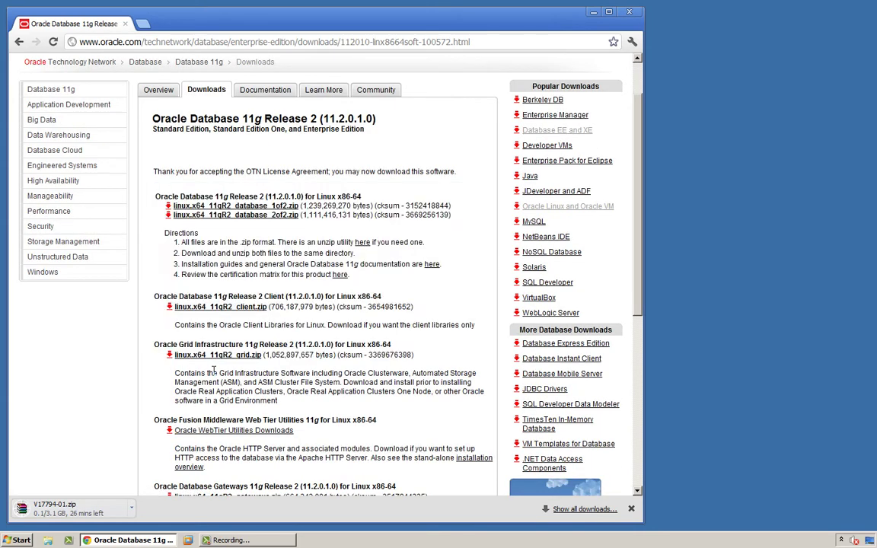
left_click(267, 208)
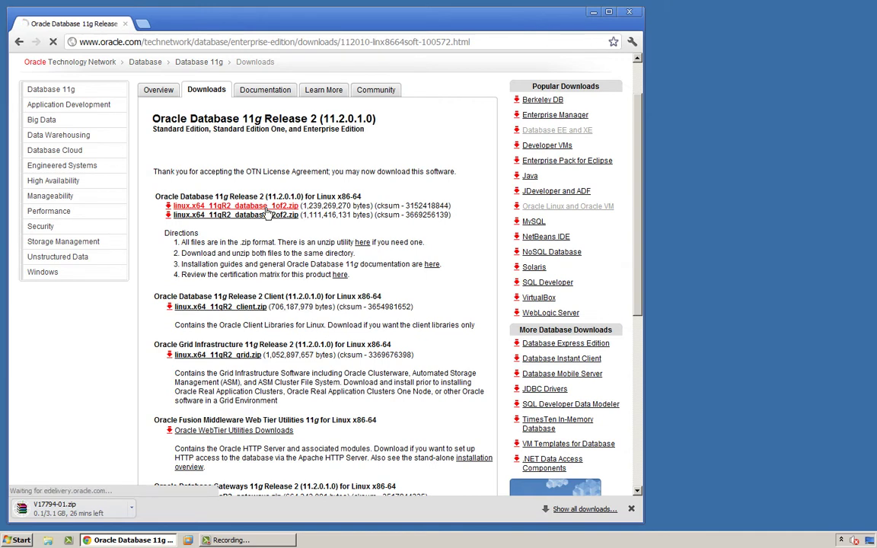
left_click(266, 216)
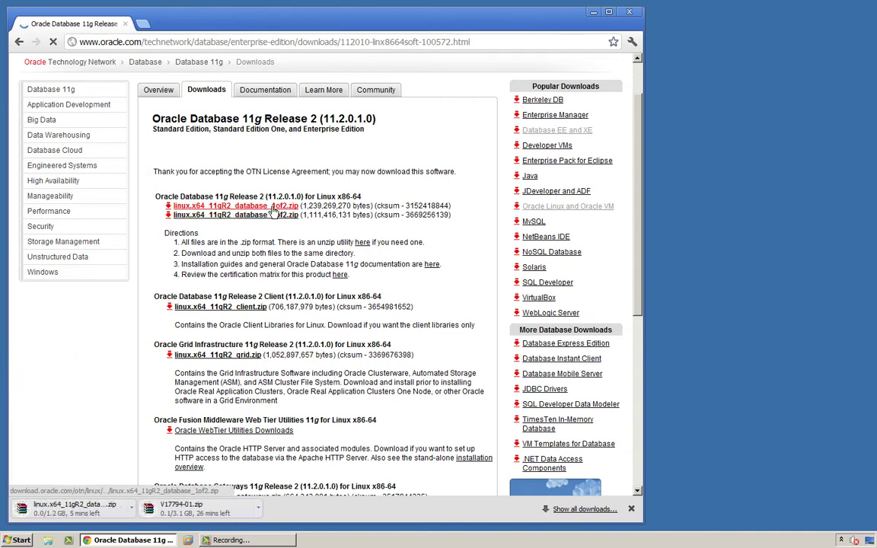
left_click(218, 357)
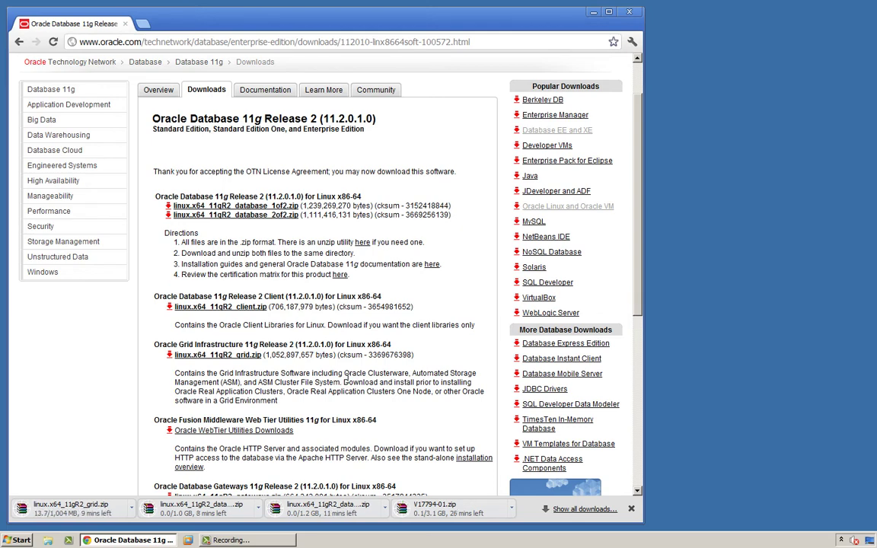
scroll(346, 378, "down", 2)
scroll(347, 378, "down", 2)
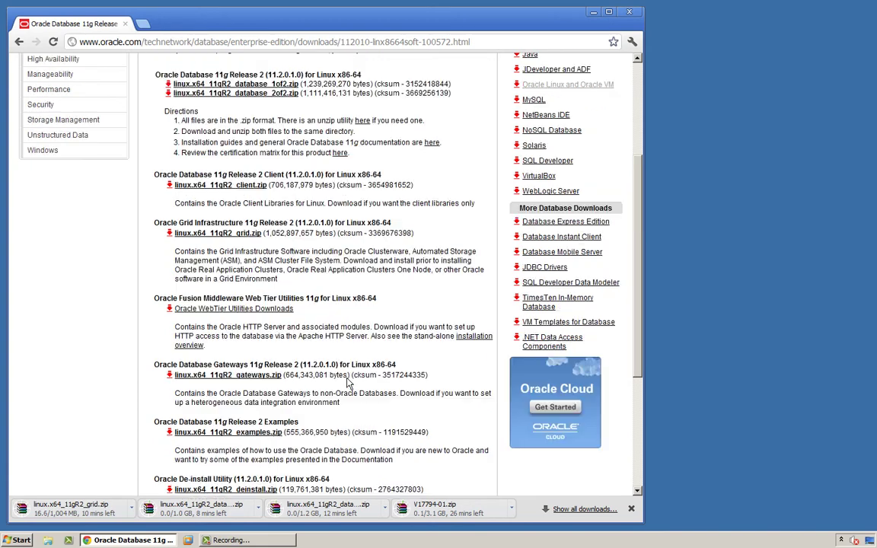
scroll(348, 378, "down", 4)
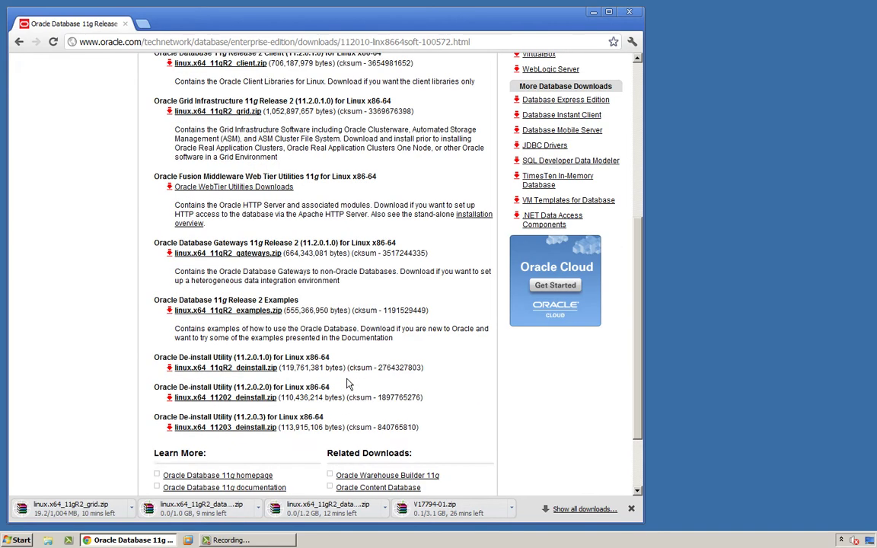
scroll(348, 385, "down", 2)
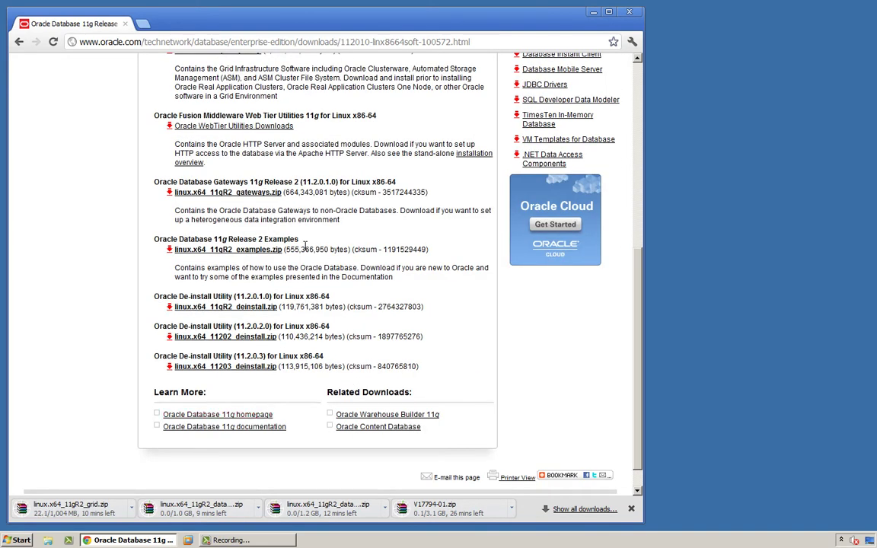
scroll(275, 307, "up", 8)
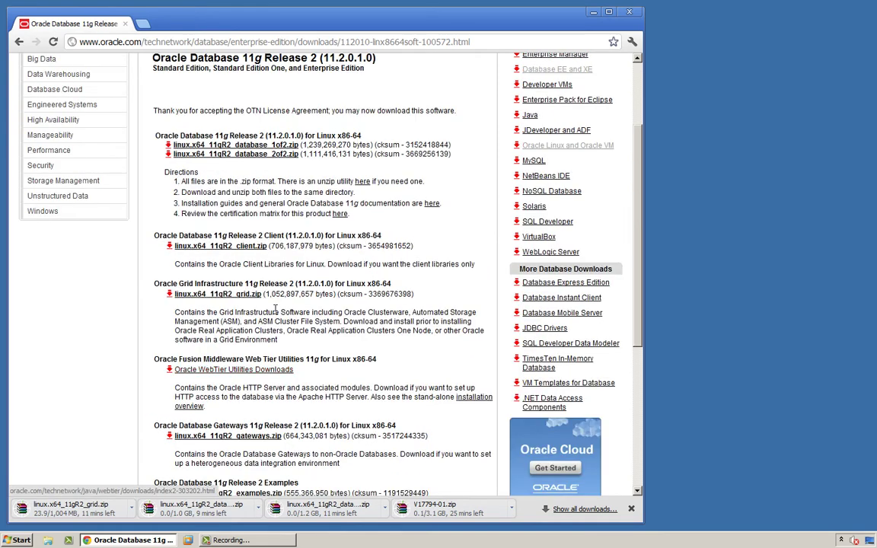
scroll(252, 259, "down", 4)
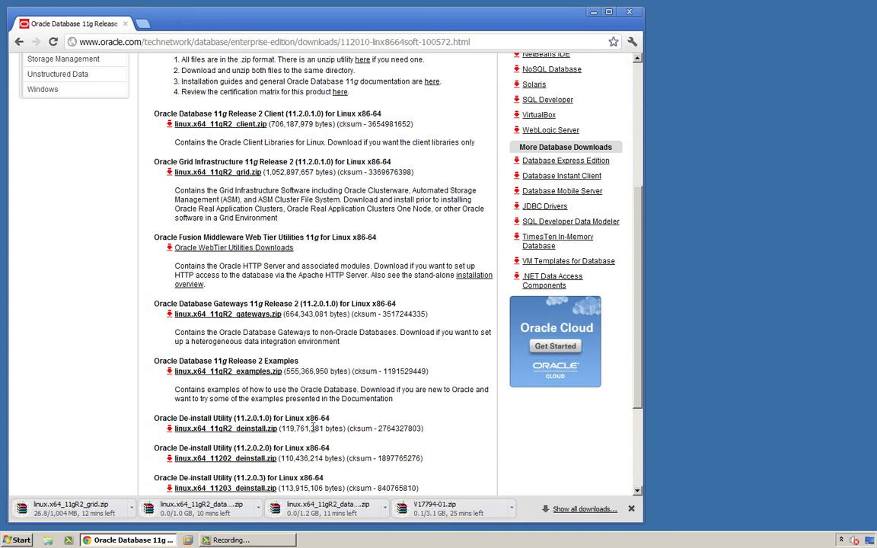
scroll(325, 420, "up", 2)
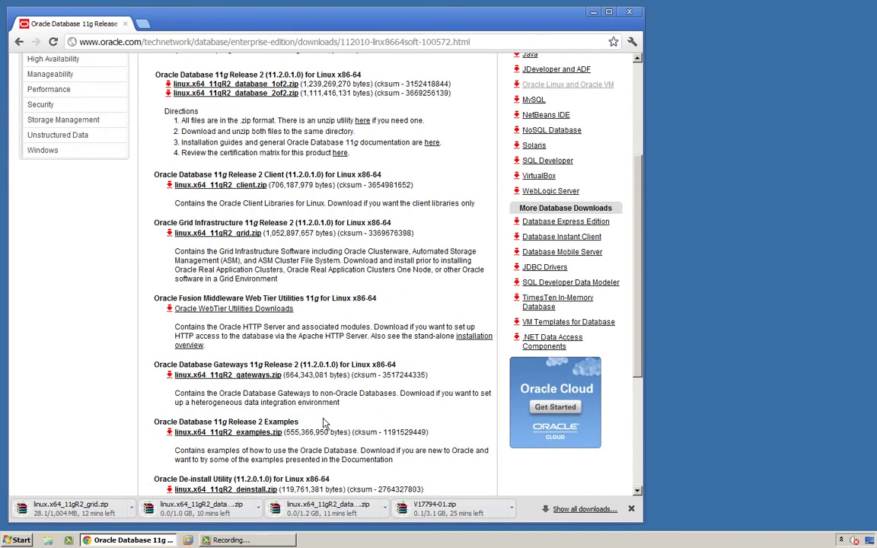
scroll(325, 423, "up", 4)
scroll(325, 417, "up", 2)
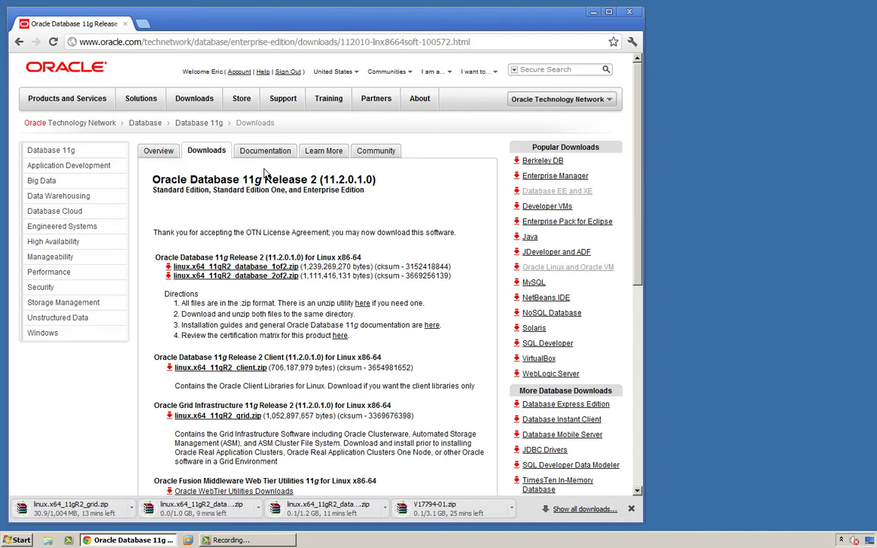
Step: Choose Enterprise Manager from the Downloads menu in the top navigation bar
mouse_move(198, 98)
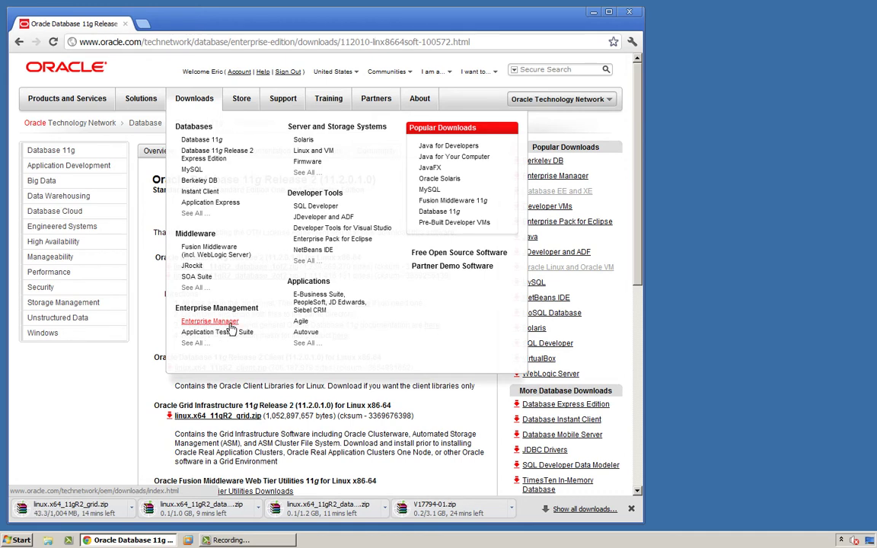
left_click(229, 324)
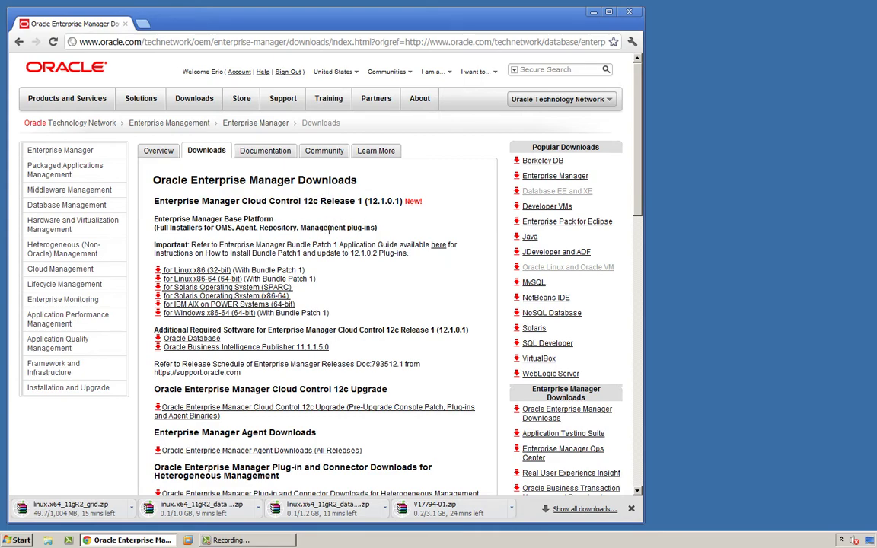
Step: Expand 10g Grid Control Release 2, then its 10.2.0.5, 10.2.0.4 and 10.2.0.3 entries
scroll(325, 237, "down", 3)
scroll(326, 237, "down", 5)
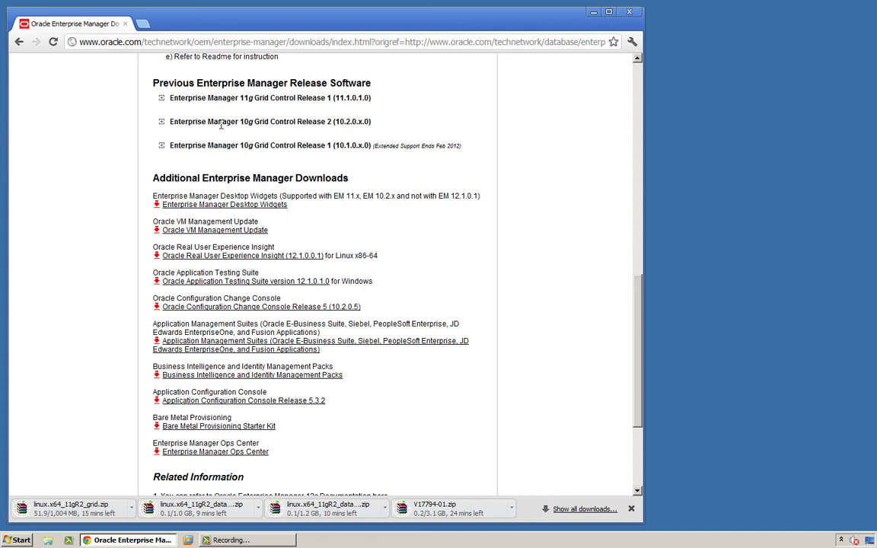
left_click(162, 122)
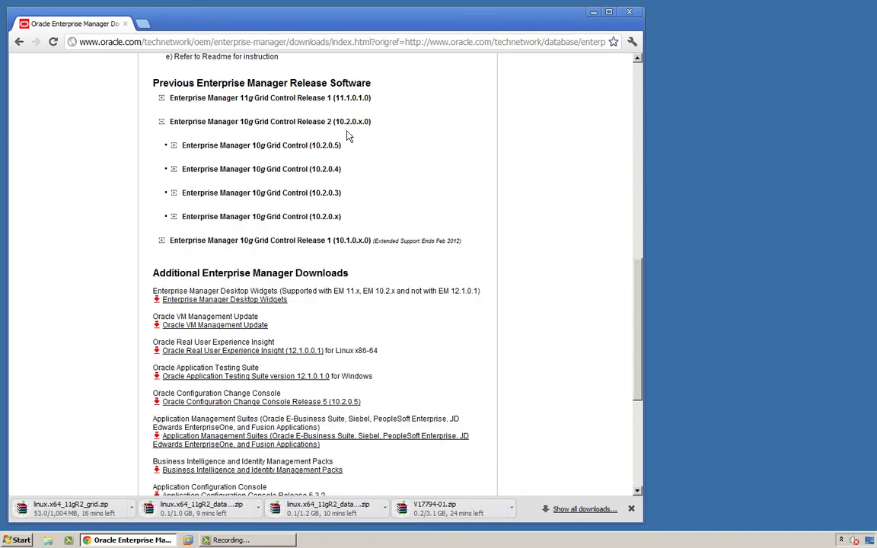
left_click(173, 146)
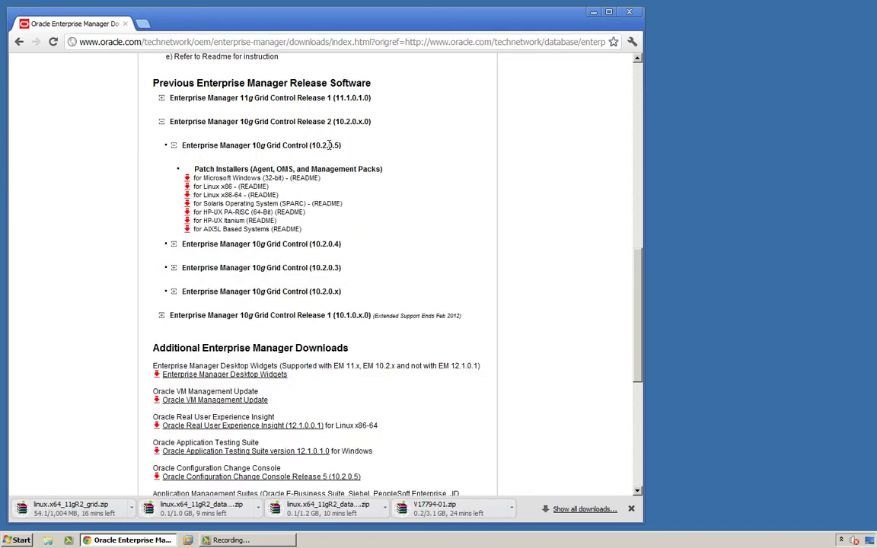
left_click_drag(194, 169, 232, 167)
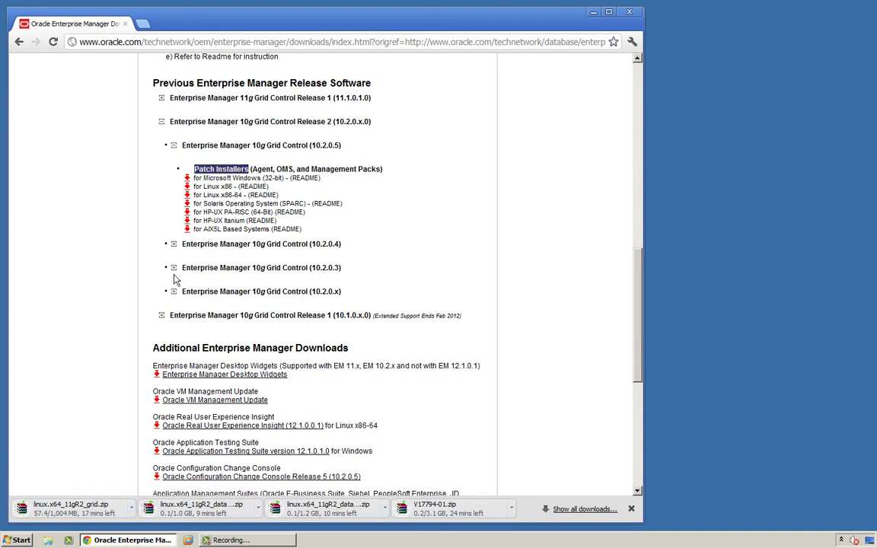
left_click(173, 246)
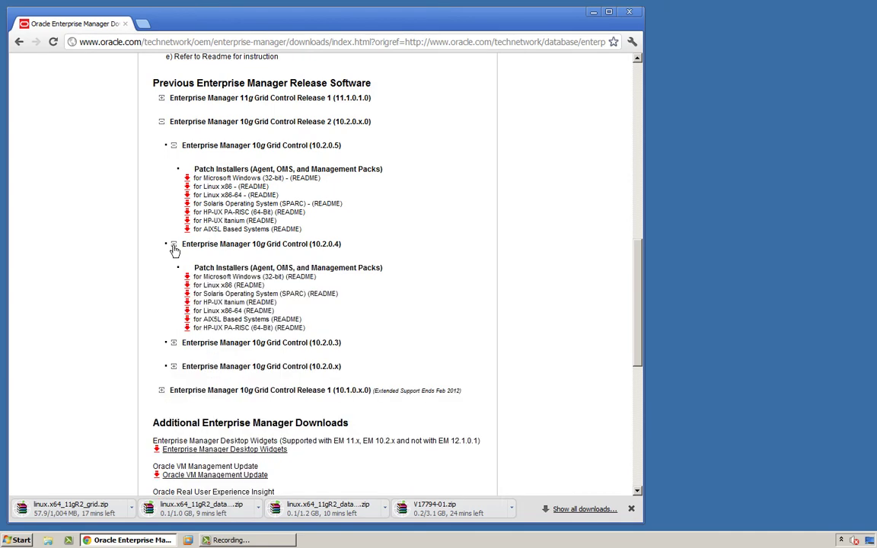
left_click(173, 342)
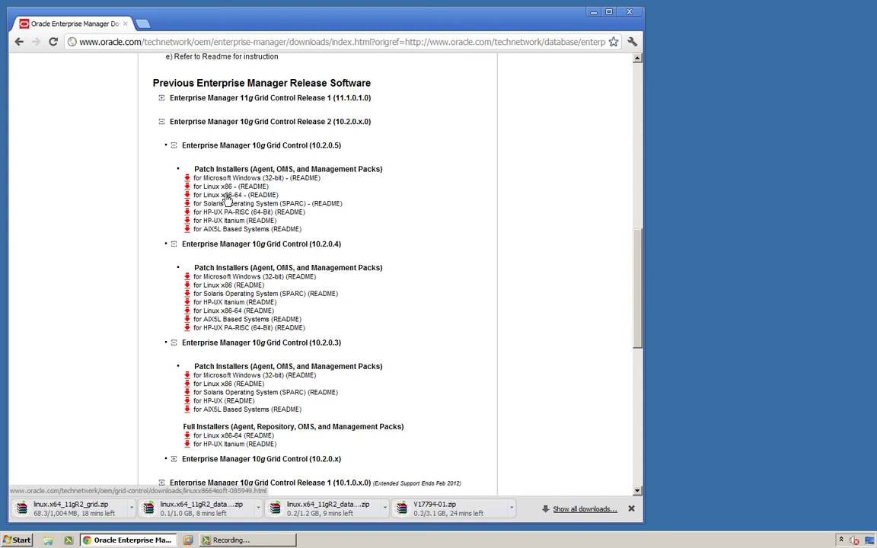
Step: Open the Linux x86-64 full installer and Linux x86 patch installer links in new tabs
right_click(224, 438)
left_click(251, 443)
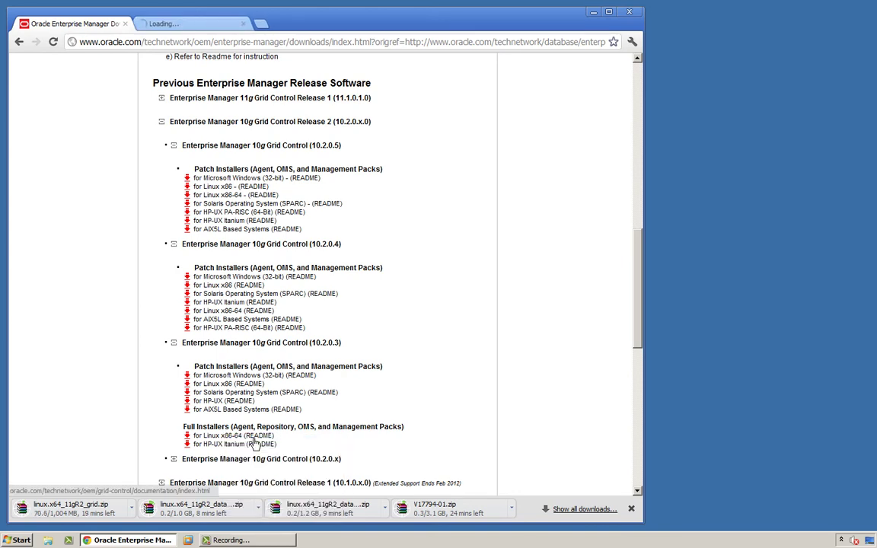
right_click(225, 188)
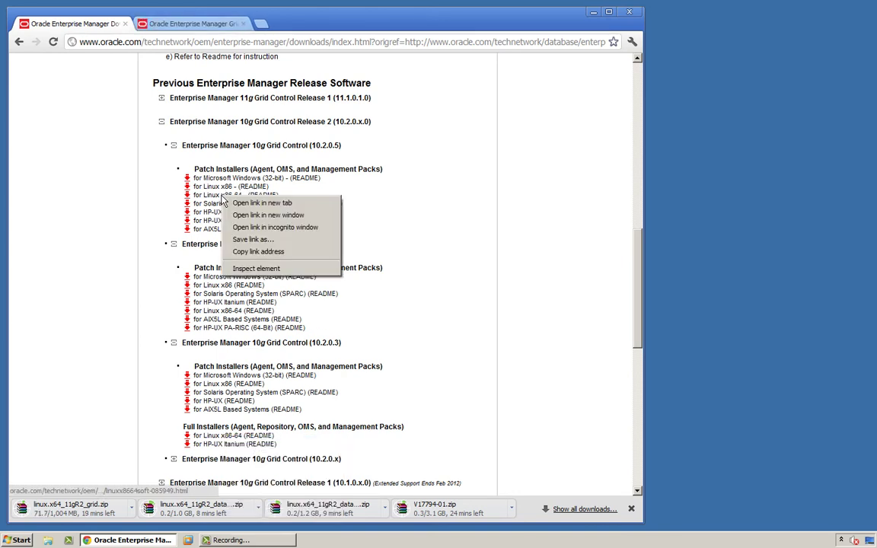
left_click(242, 201)
Step: Accept the OTN license on the Linux x86-64 tab and close the unneeded third tab
left_click(183, 23)
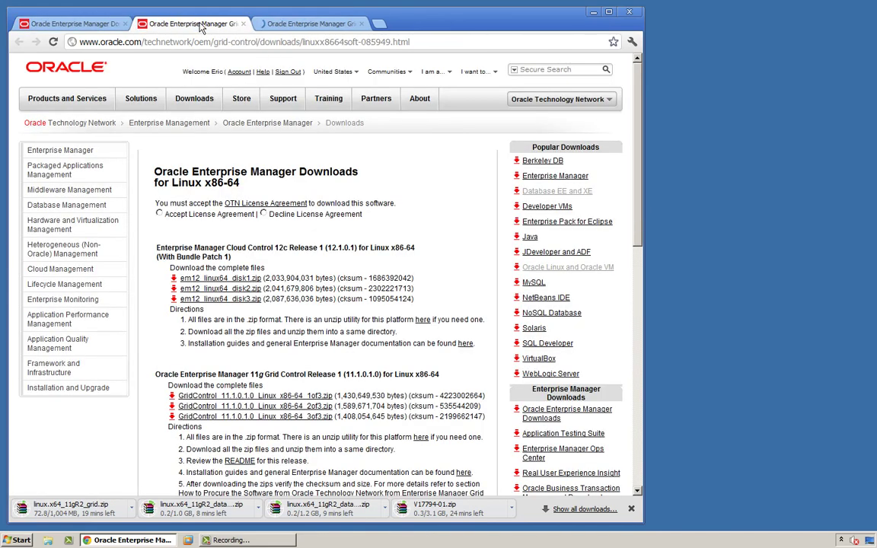
left_click(159, 214)
scroll(221, 360, "down", 3)
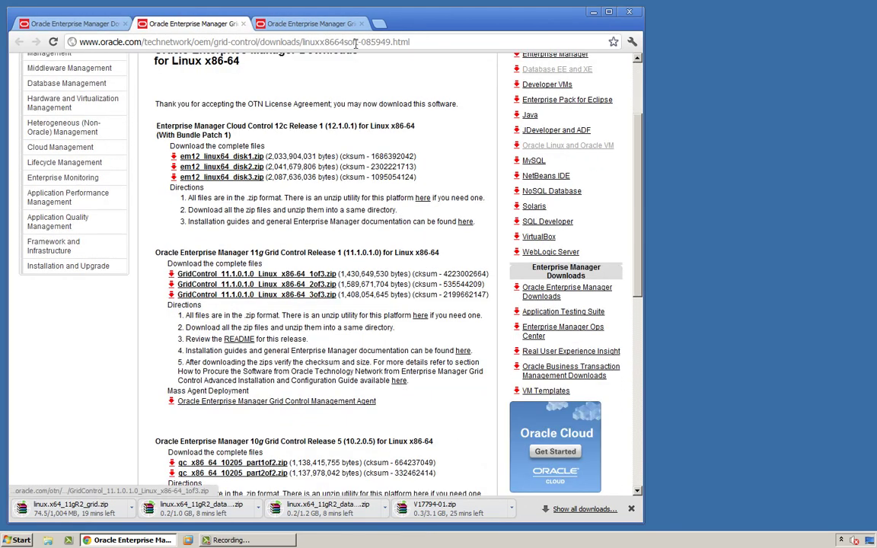
left_click(303, 24)
left_click(241, 28)
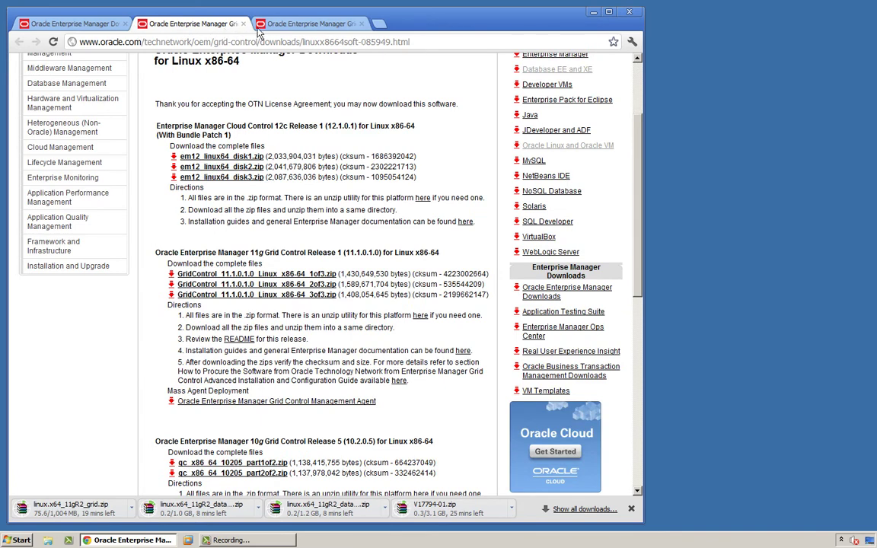
scroll(298, 146, "up", 3)
left_click(280, 31)
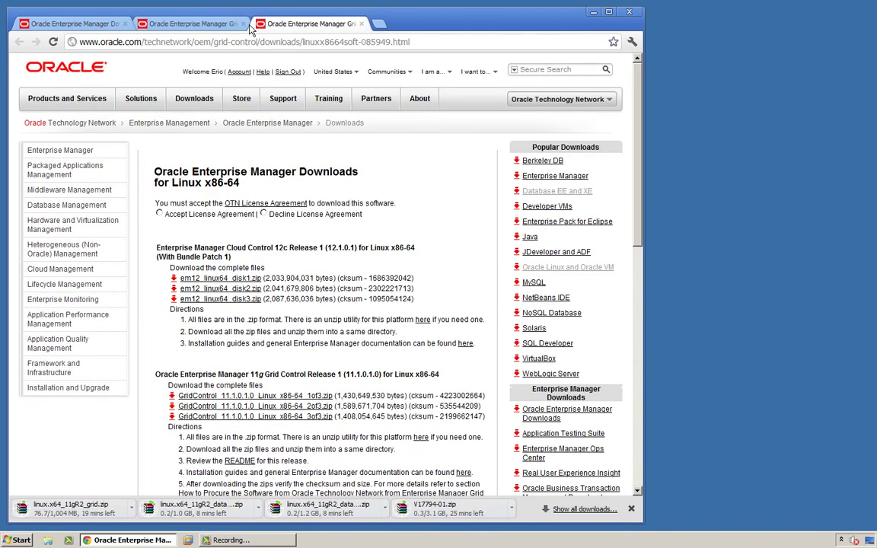
left_click(228, 26)
left_click(307, 25)
left_click(359, 26)
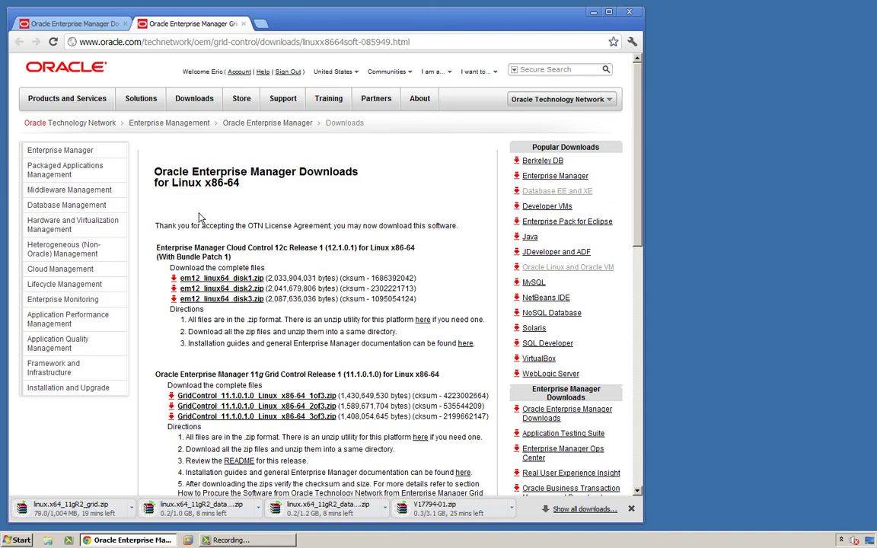
Step: Download the 10.2.0.5 Grid Control part2of2 zip and the 10.2.0.3 disk1 and disk2 zips
scroll(200, 216, "down", 3)
scroll(204, 243, "down", 6)
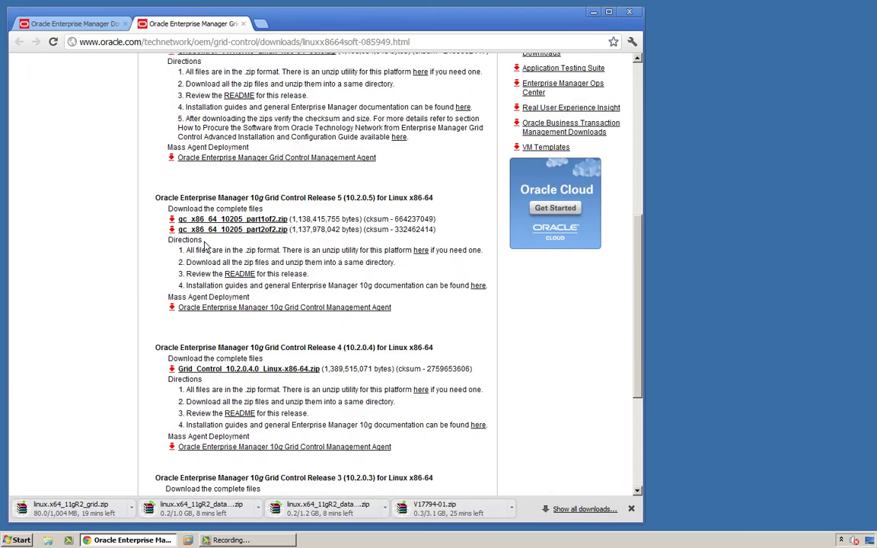
left_click(261, 230)
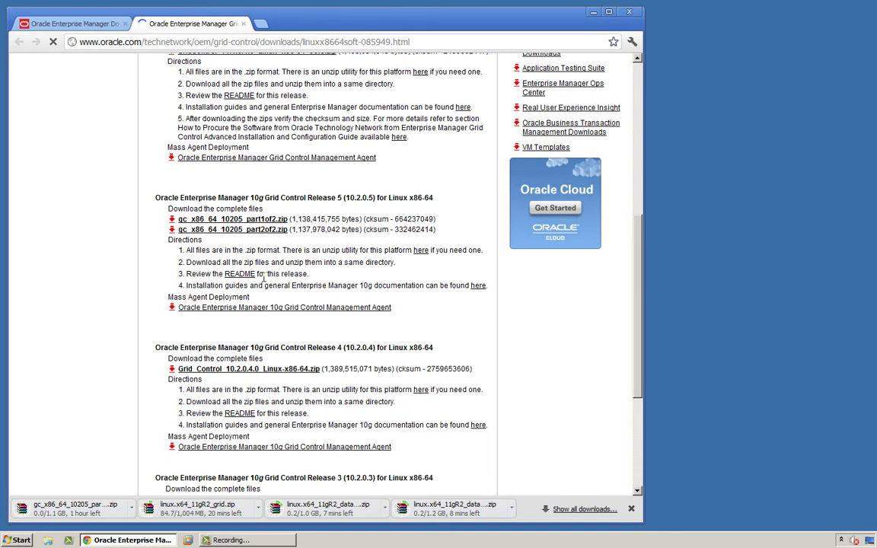
scroll(264, 278, "down", 5)
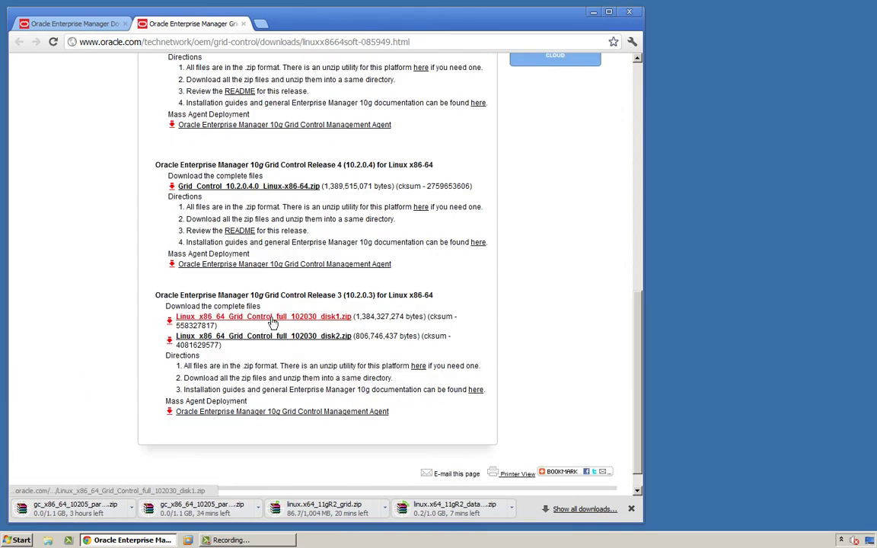
left_click(303, 322)
left_click(304, 339)
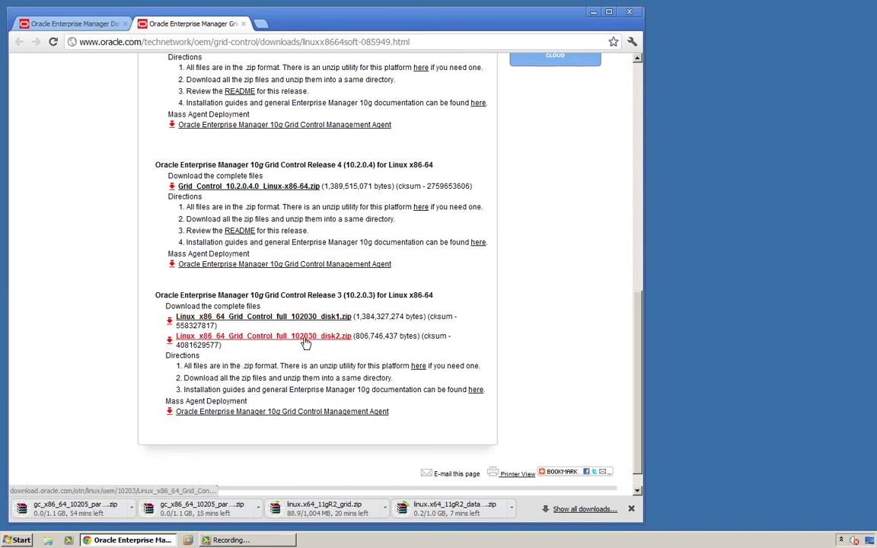
Step: Open chrome://downloads via 'Show all downloads…' in the download bar
left_click(569, 509)
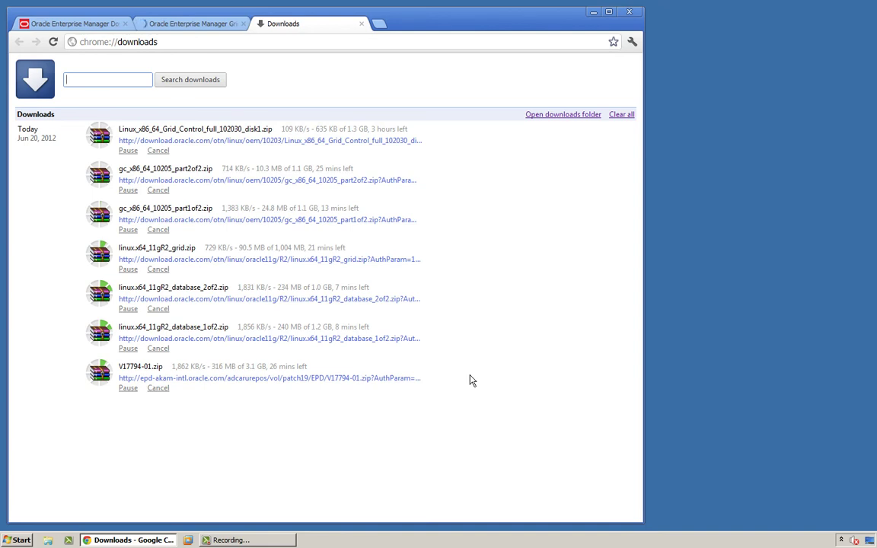